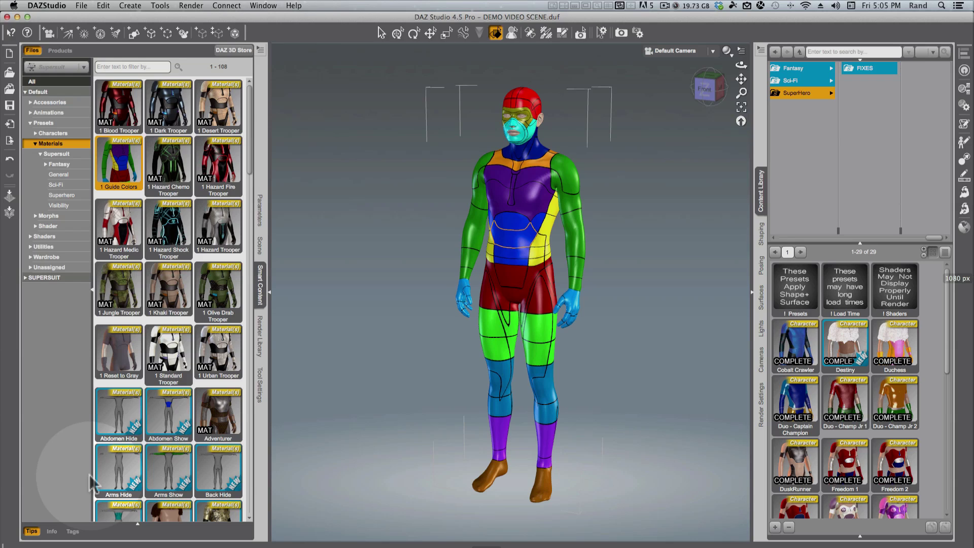
Browse the 15 Fantasy Supersuit complete presets in Smart Content, from Adventurer to Sovereign.
{"action": "left_click_drag", "start_coordinate": [91, 481], "coordinate": [600, 280]}
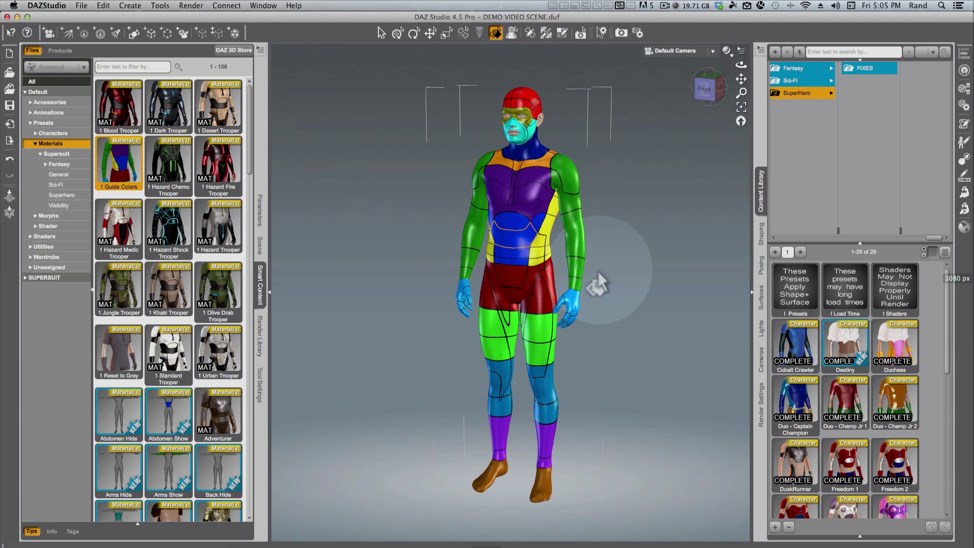
{"action": "left_click_drag", "start_coordinate": [598, 281], "coordinate": [865, 238]}
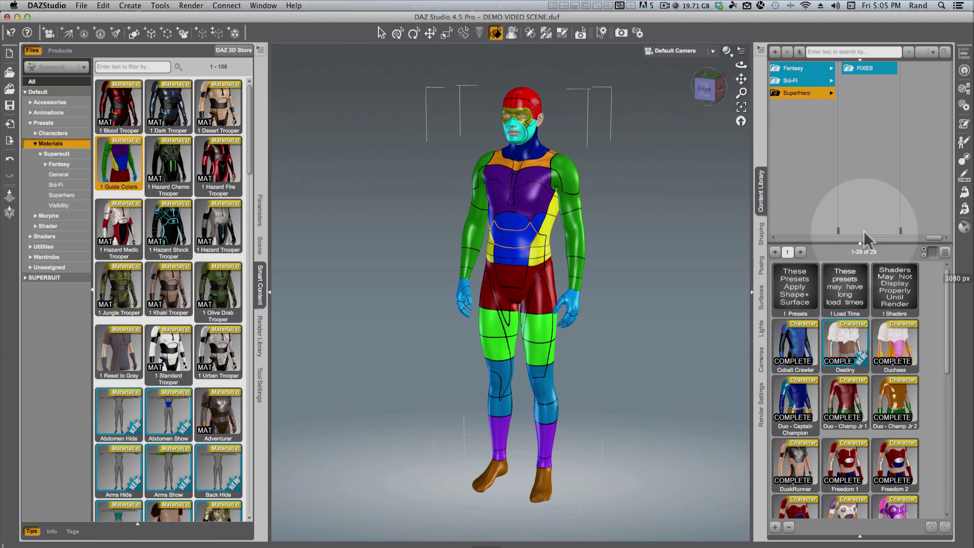
{"action": "left_click_drag", "start_coordinate": [930, 238], "coordinate": [901, 238]}
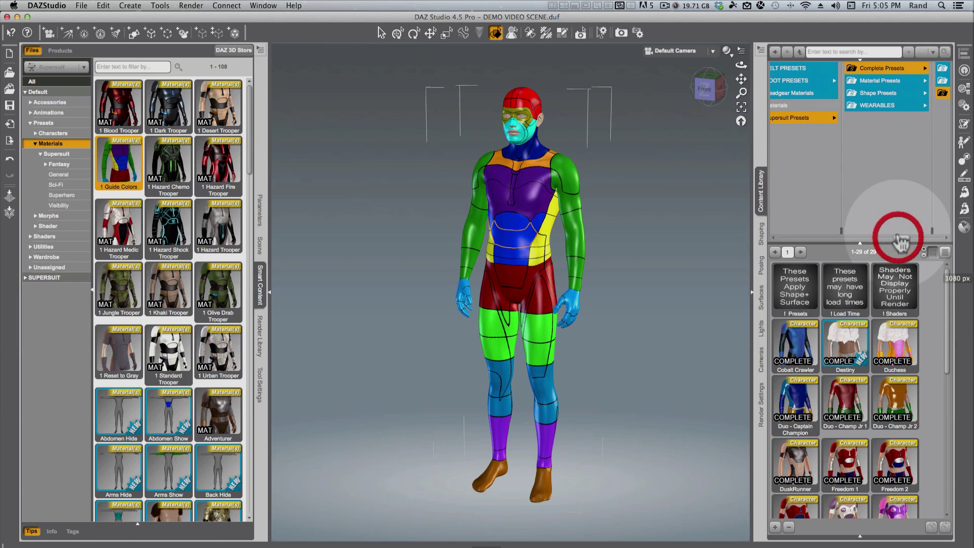
{"action": "left_click", "coordinate": [885, 68]}
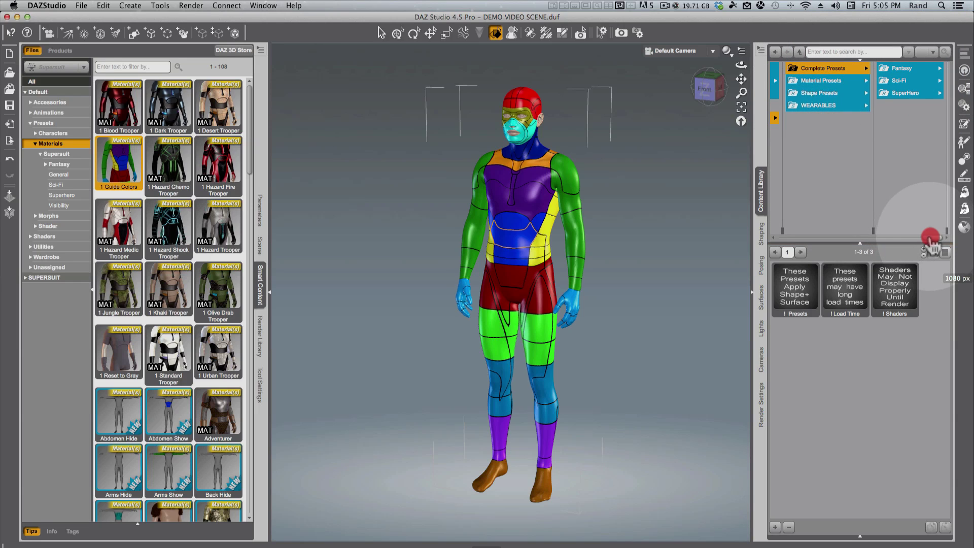
{"action": "mouse_move", "coordinate": [931, 237]}
{"action": "left_mouse_down"}
{"action": "mouse_move", "coordinate": [907, 238]}
{"action": "mouse_move", "coordinate": [939, 237]}
{"action": "left_mouse_up"}
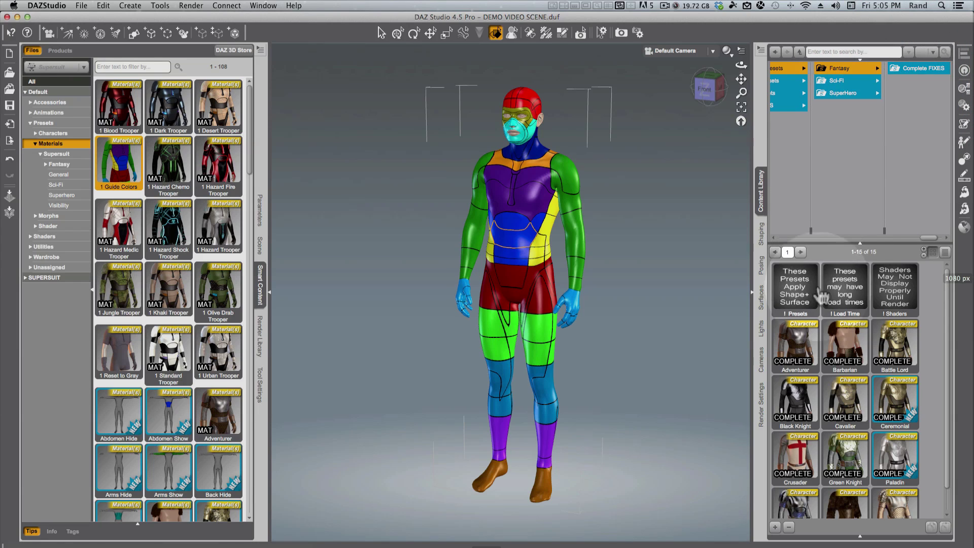
{"action": "scroll", "coordinate": [847, 361], "scroll_direction": "down", "scroll_amount": 1}
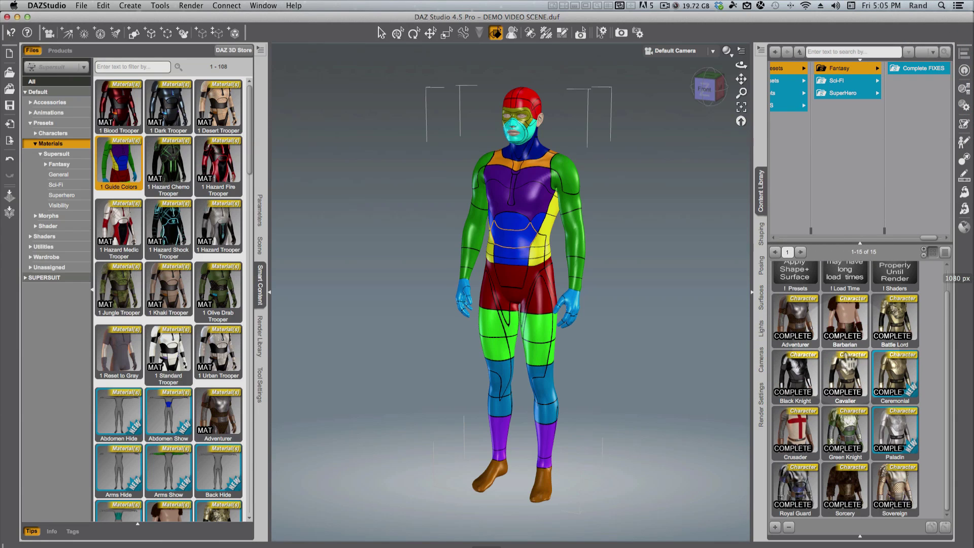
{"action": "scroll", "coordinate": [846, 363], "scroll_direction": "up", "scroll_amount": 1}
{"action": "scroll", "coordinate": [846, 361], "scroll_direction": "down", "scroll_amount": 1}
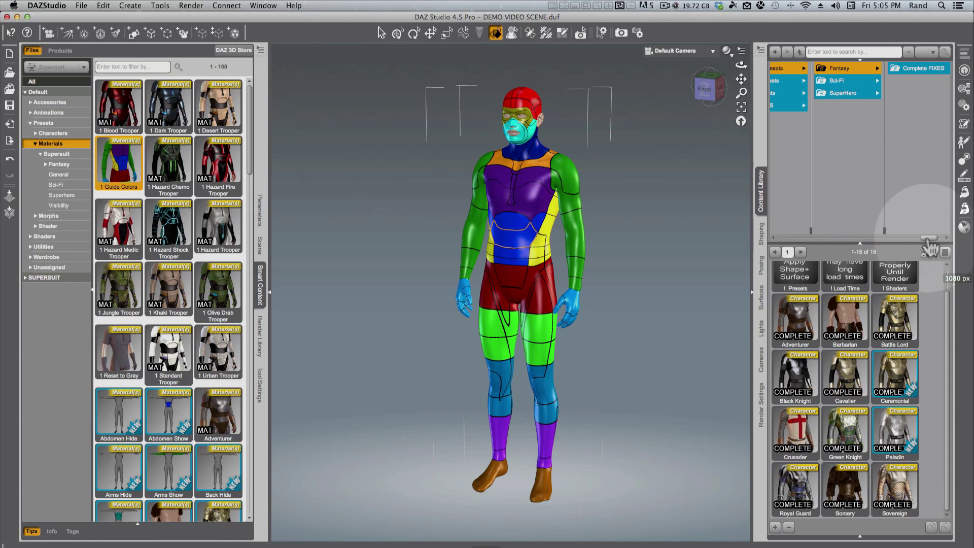
{"action": "left_click_drag", "start_coordinate": [928, 237], "coordinate": [922, 237]}
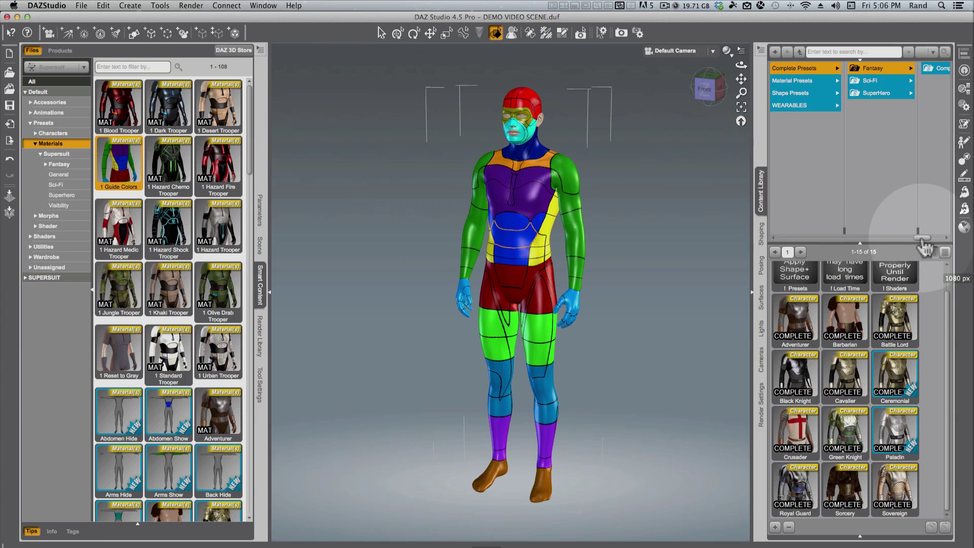
{"action": "left_click_drag", "start_coordinate": [922, 238], "coordinate": [937, 237]}
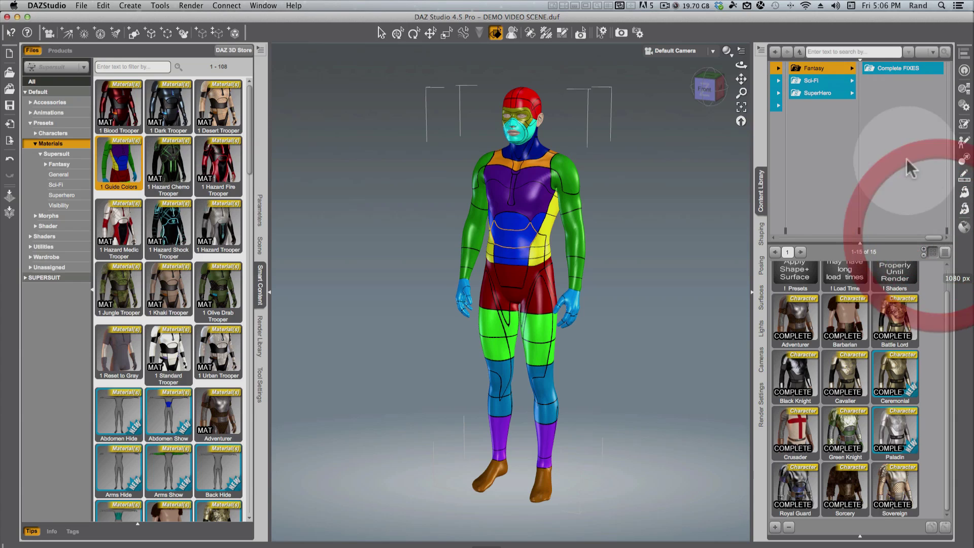
Show the SuperHero complete presets and scroll down to Teknight and Viper.
{"action": "left_click", "coordinate": [817, 93]}
{"action": "scroll", "coordinate": [827, 358], "scroll_direction": "down", "scroll_amount": 3}
{"action": "scroll", "coordinate": [827, 358], "scroll_direction": "down", "scroll_amount": 2}
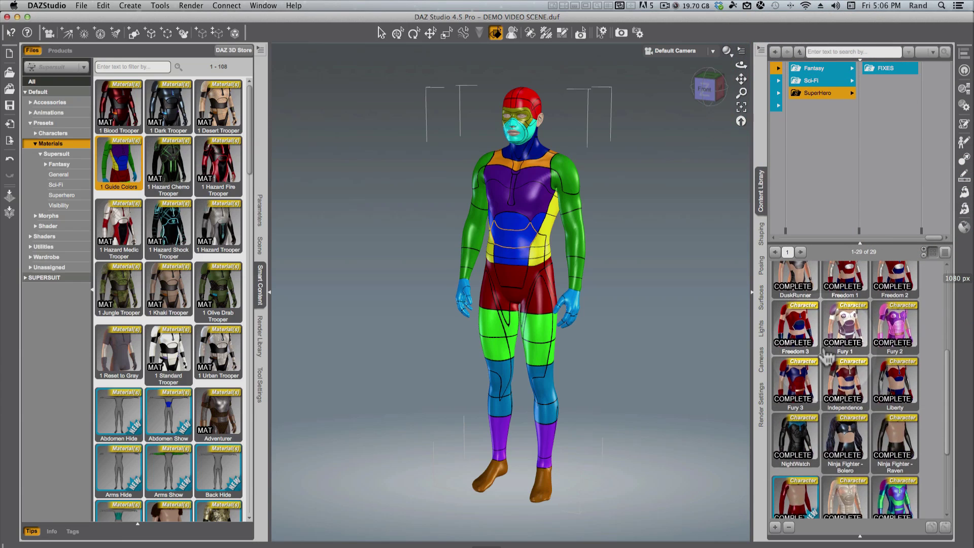
{"action": "scroll", "coordinate": [827, 357], "scroll_direction": "down", "scroll_amount": 3}
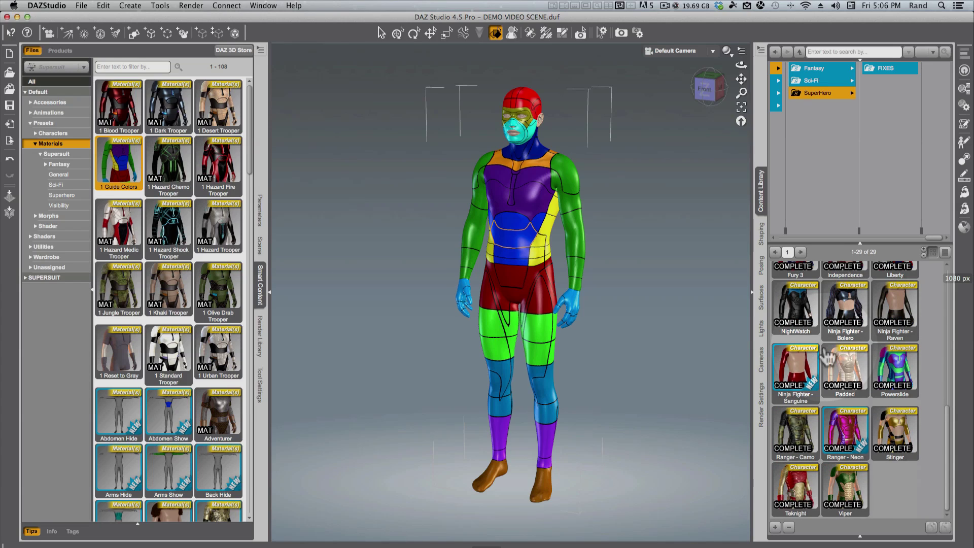
{"action": "left_click_drag", "start_coordinate": [827, 355], "coordinate": [530, 239]}
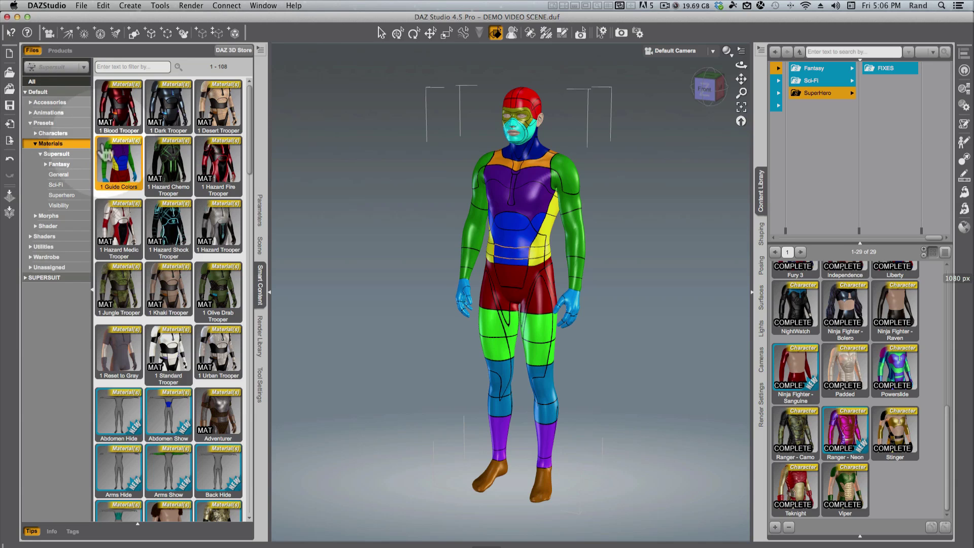
List the 56 Supersuit character presets from the Presets > Characters folder.
{"action": "left_click", "coordinate": [49, 133]}
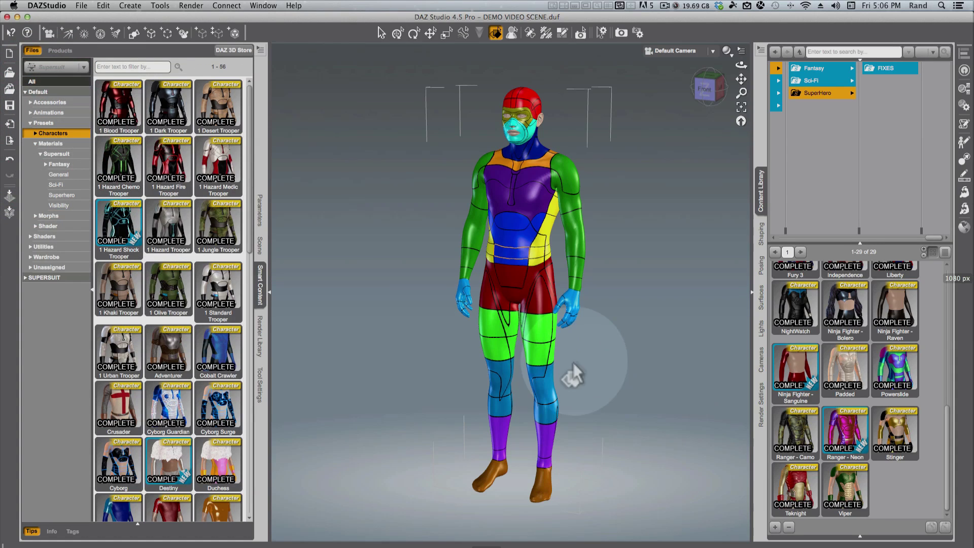
{"action": "scroll", "coordinate": [839, 386], "scroll_direction": "up", "scroll_amount": 5}
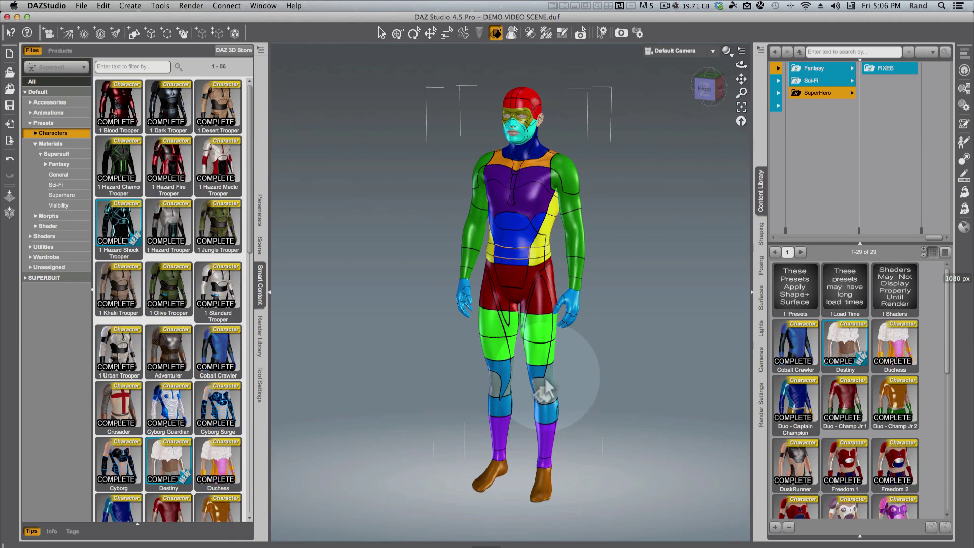
{"action": "scroll", "coordinate": [818, 372], "scroll_direction": "down", "scroll_amount": 10}
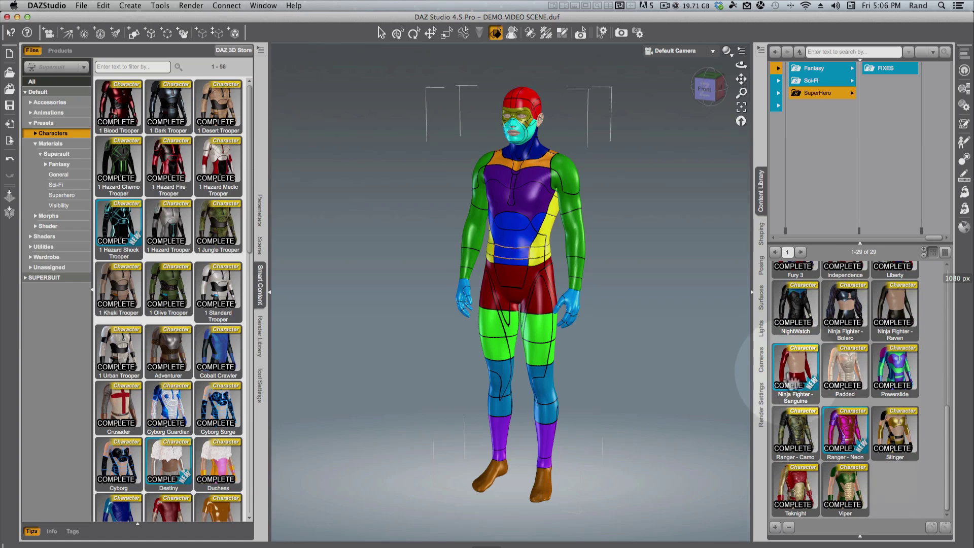
Apply the Viper preset, orbit to a front-right view, render, and close the render.
{"action": "double_click", "coordinate": [850, 495]}
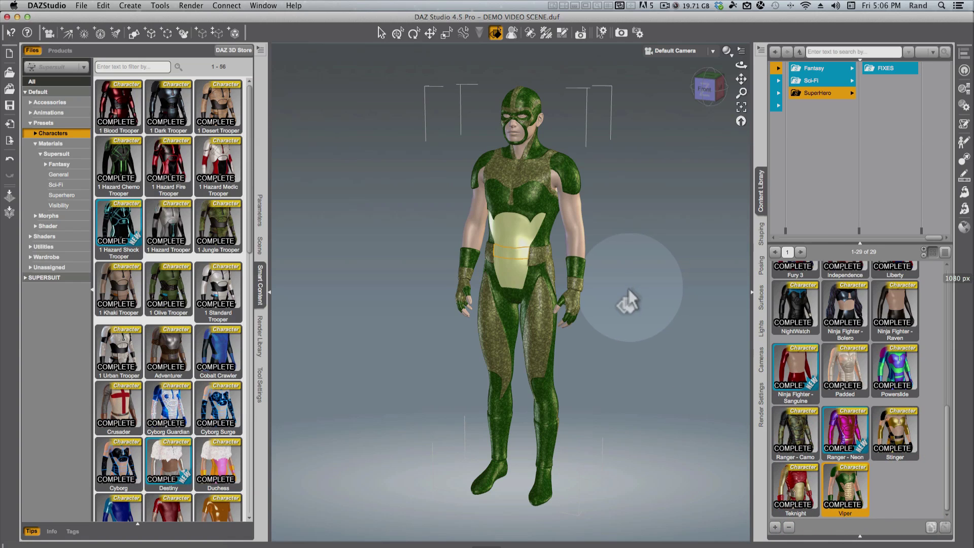
{"action": "left_click_drag", "start_coordinate": [708, 109], "coordinate": [797, 80]}
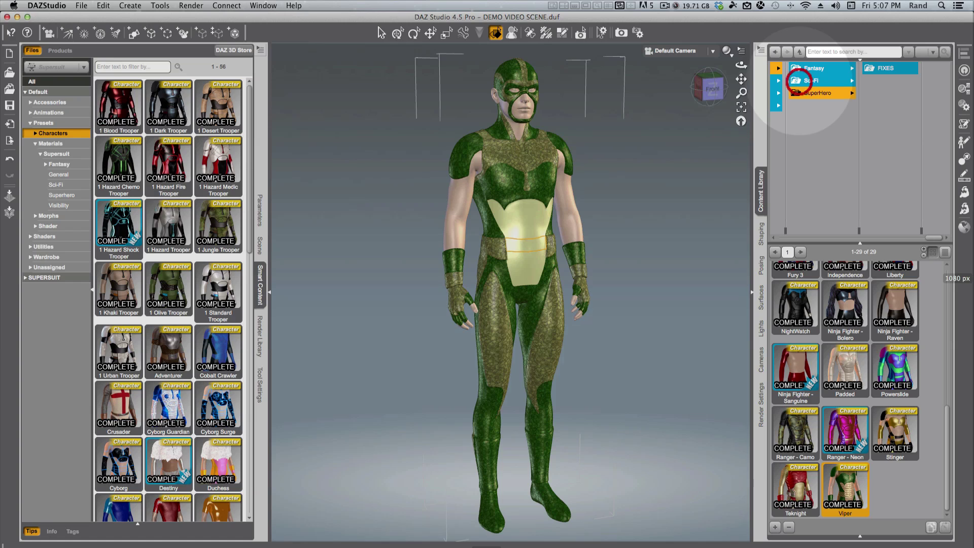
{"action": "key", "text": "super+r"}
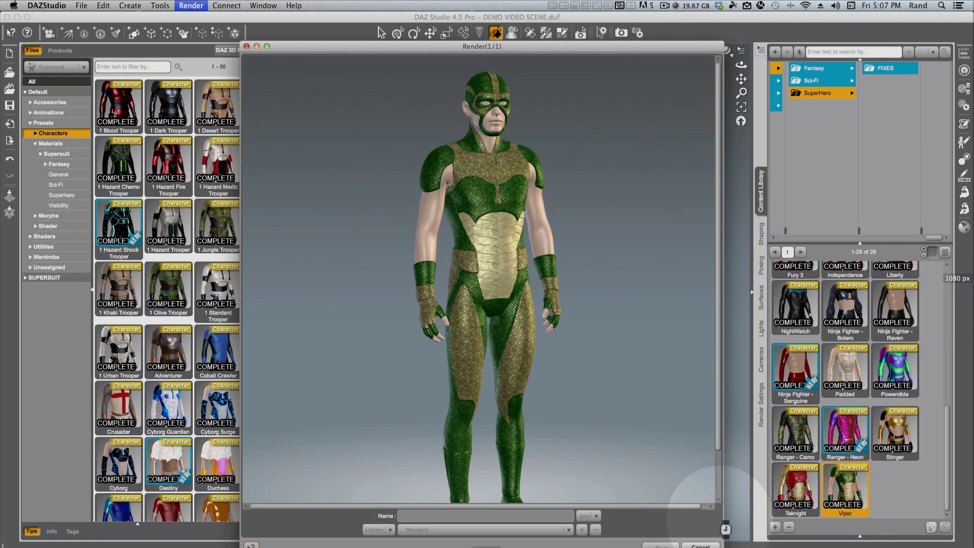
{"action": "left_click", "coordinate": [246, 47]}
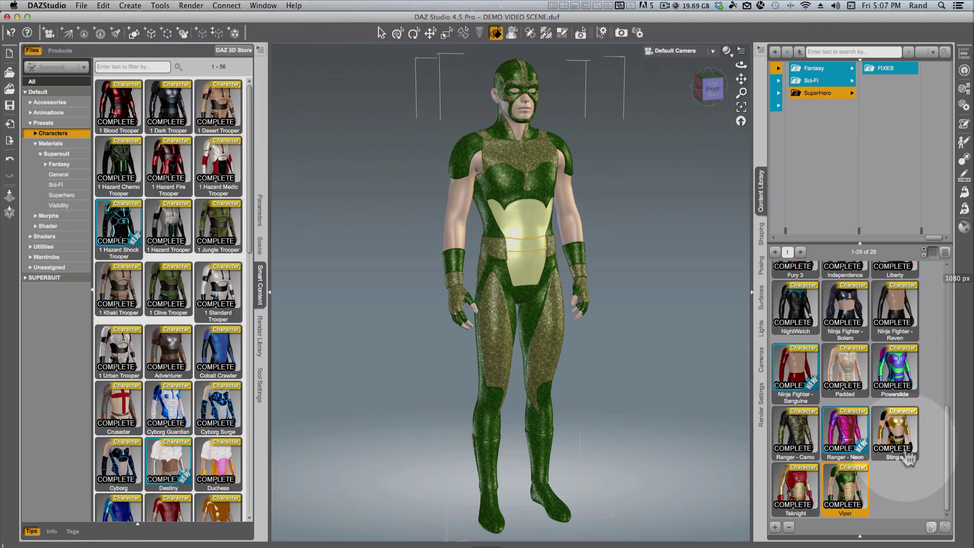
Apply the Teknight preset, return to the front view, and render it.
{"action": "left_click", "coordinate": [796, 502]}
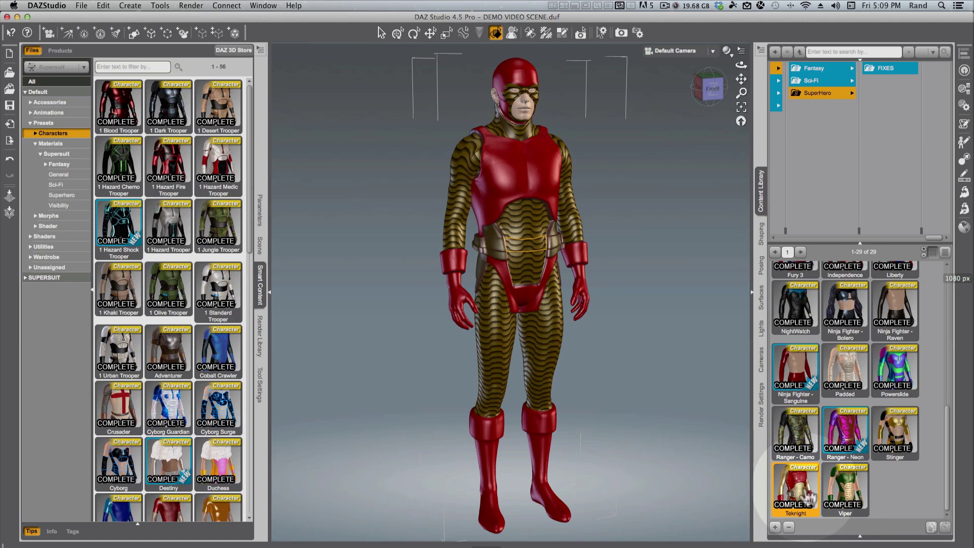
{"action": "left_click_drag", "start_coordinate": [709, 87], "coordinate": [413, 65]}
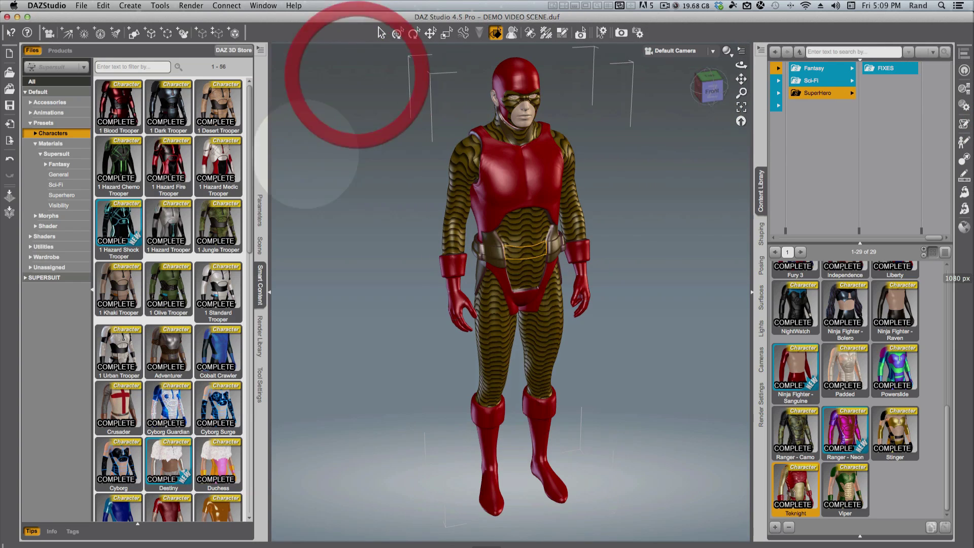
{"action": "left_click", "coordinate": [715, 93]}
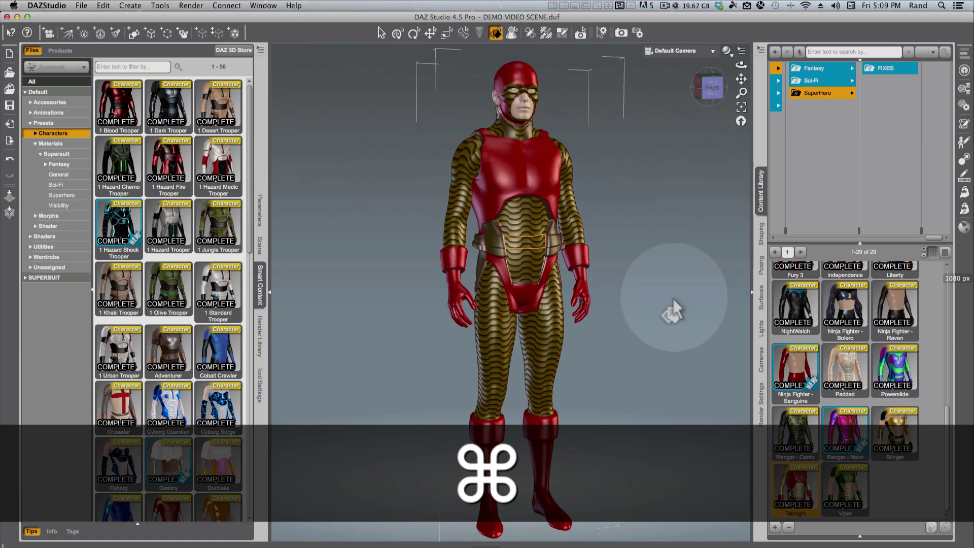
{"action": "key", "text": "super+r"}
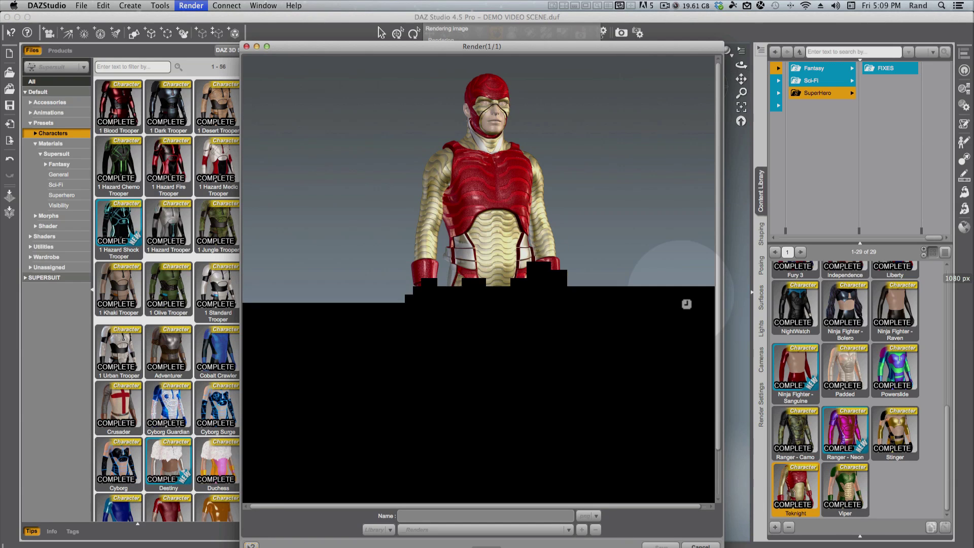
{"action": "left_click_drag", "start_coordinate": [538, 47], "coordinate": [326, 74]}
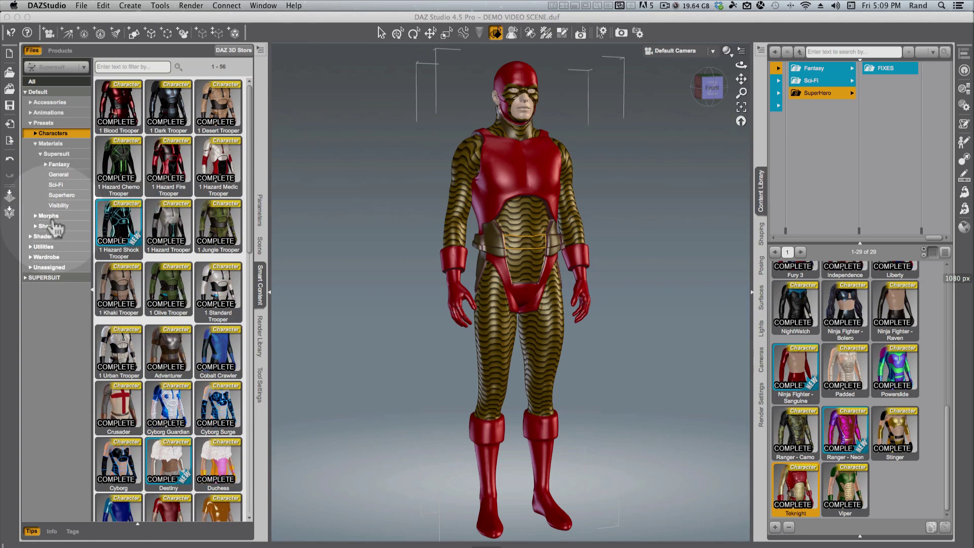
Expand Presets > Morphs to list all 117 Supersuit morph presets.
{"action": "left_click", "coordinate": [35, 216]}
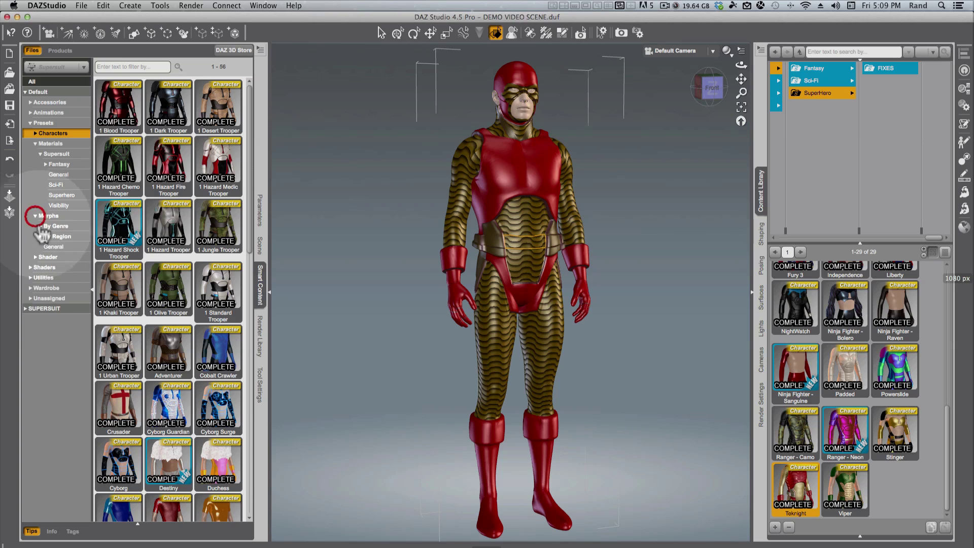
{"action": "left_click", "coordinate": [49, 225]}
{"action": "left_click", "coordinate": [49, 216]}
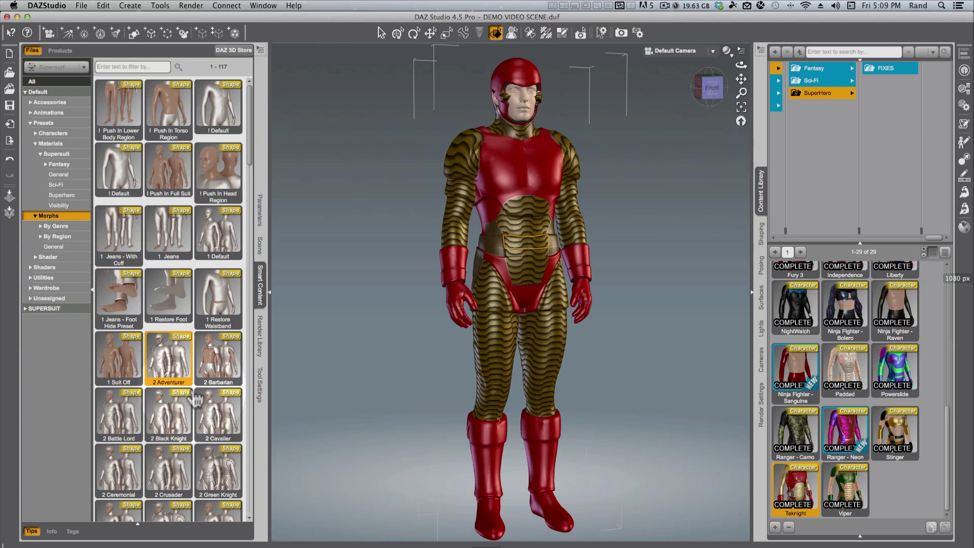
Apply morphs 2 Crusader, 2 Ceremonial, 3 Trooper - Hazard, then 4 Destiny 2.
{"action": "left_click", "coordinate": [218, 414]}
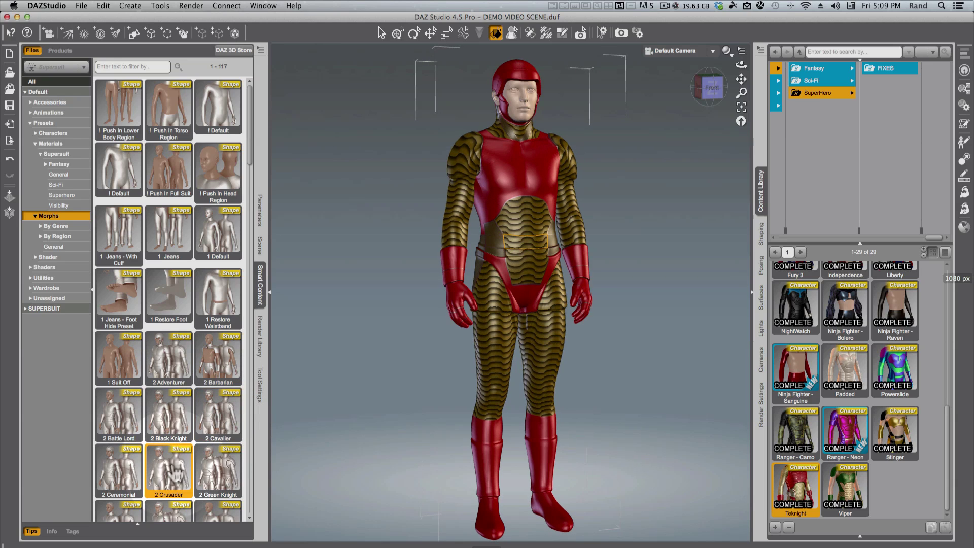
{"action": "left_click", "coordinate": [121, 469]}
{"action": "scroll", "coordinate": [152, 434], "scroll_direction": "down", "scroll_amount": 8}
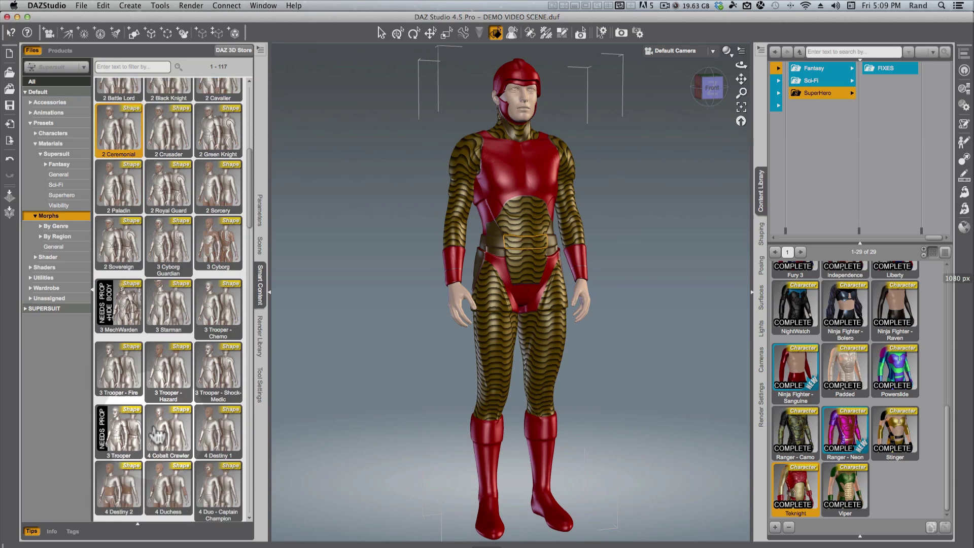
{"action": "left_click", "coordinate": [170, 335]}
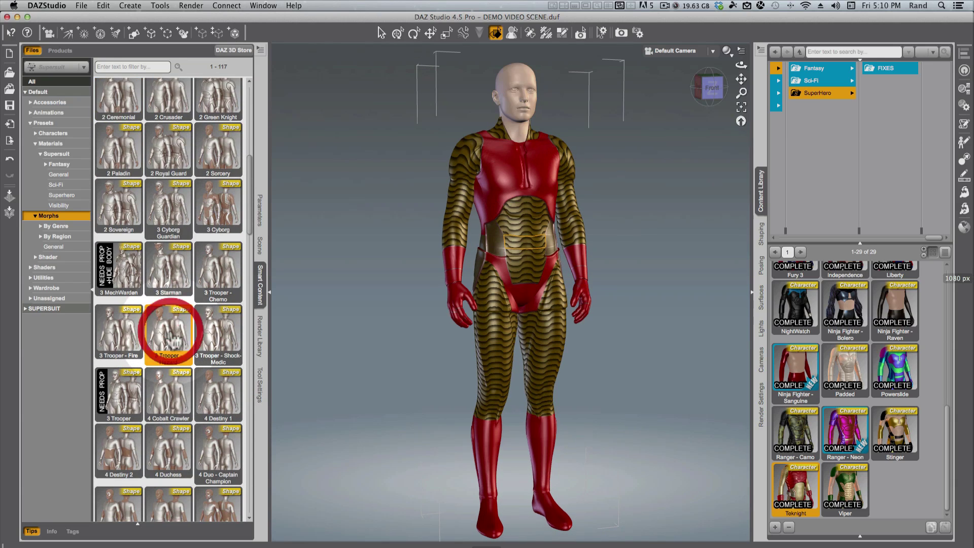
{"action": "left_click", "coordinate": [118, 462]}
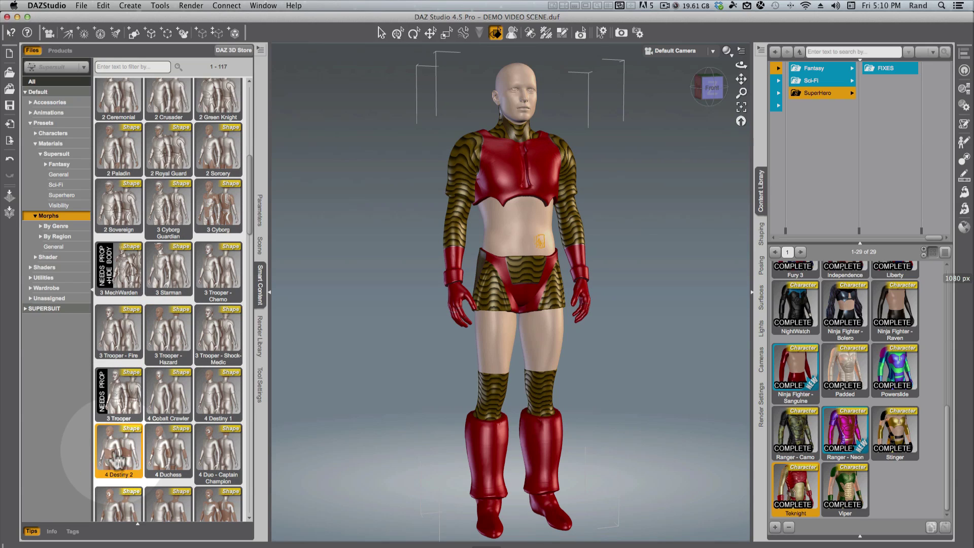